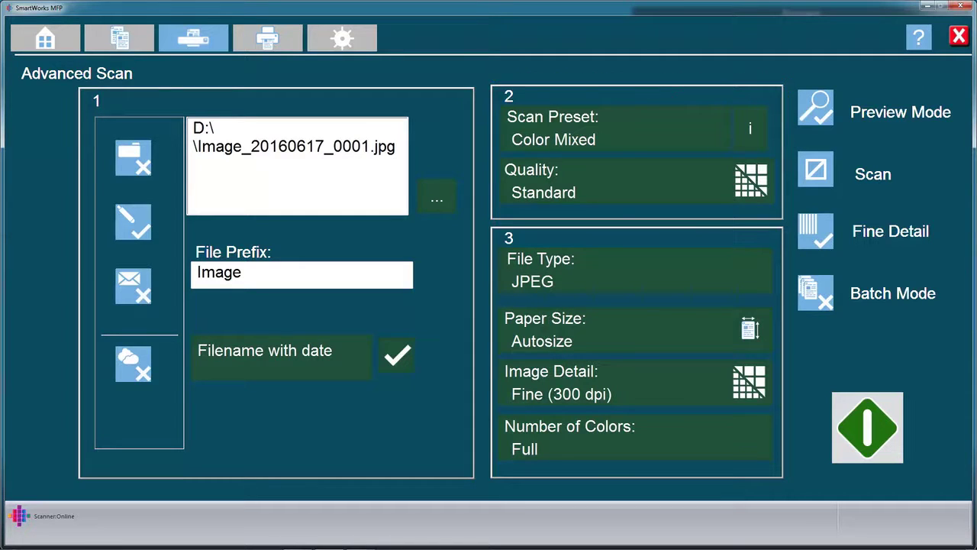
# Step: Store the JPEG, full-colour scan settings as a new preset called 'Color SmartWorks'
pyautogui.click(605, 131)
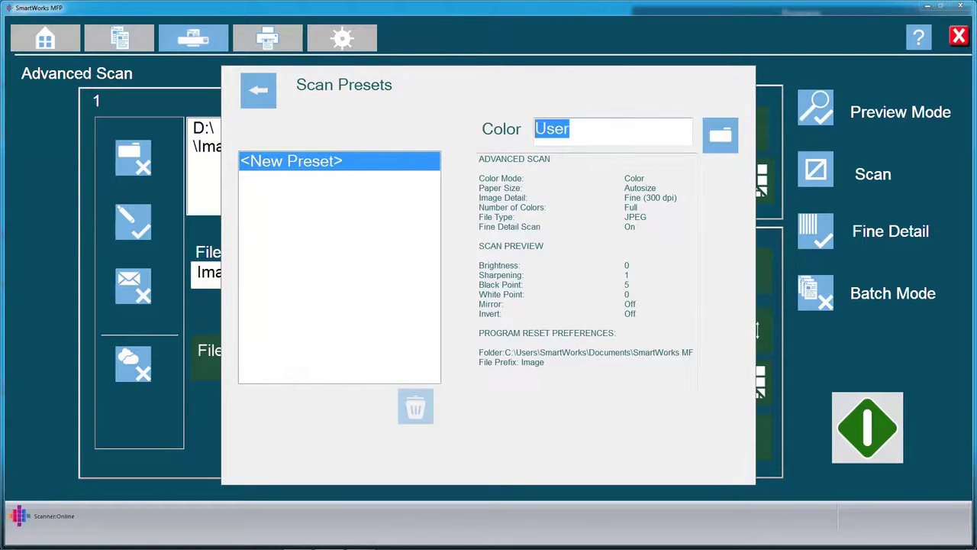
pyautogui.write('Smart')
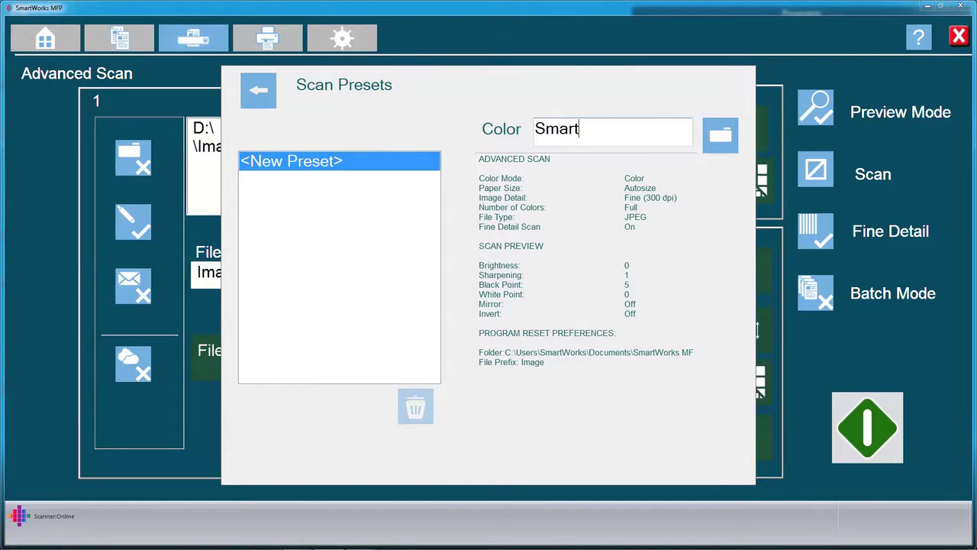
pyautogui.write('Work')
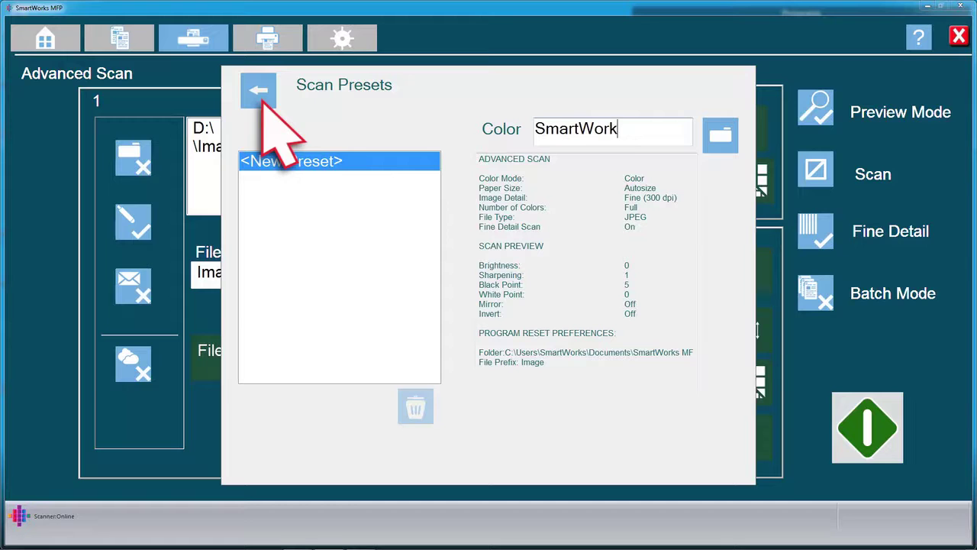
pyautogui.write('s')
pyautogui.click(258, 89)
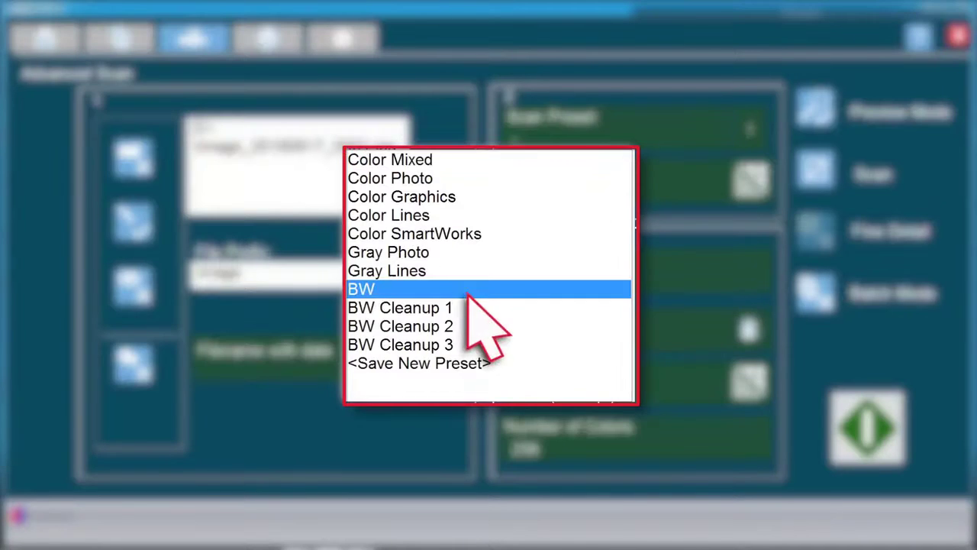
# Step: Apply the BW scan preset to the Advanced Scan settings
pyautogui.click(468, 290)
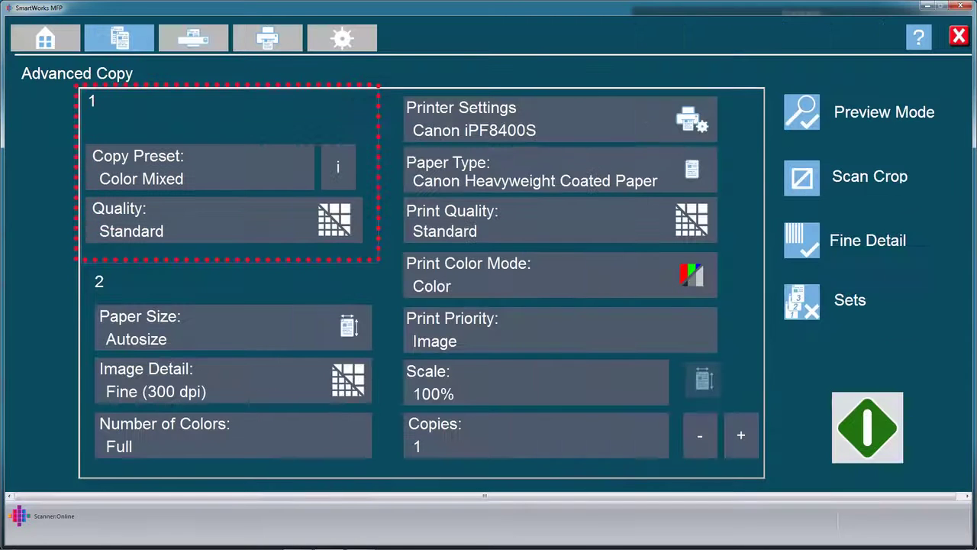
# Step: Check the copy presets and choose Custom copy quality
pyautogui.click(203, 180)
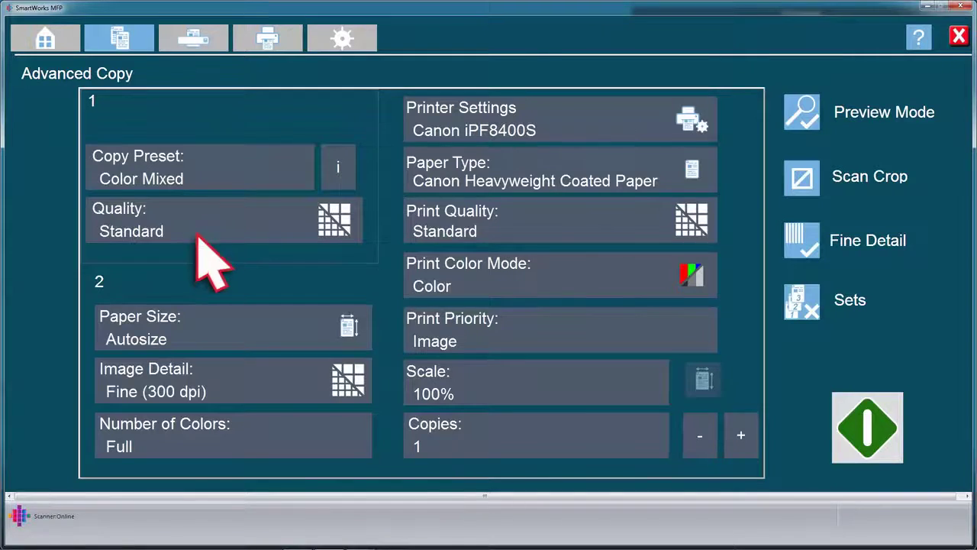
pyautogui.click(191, 234)
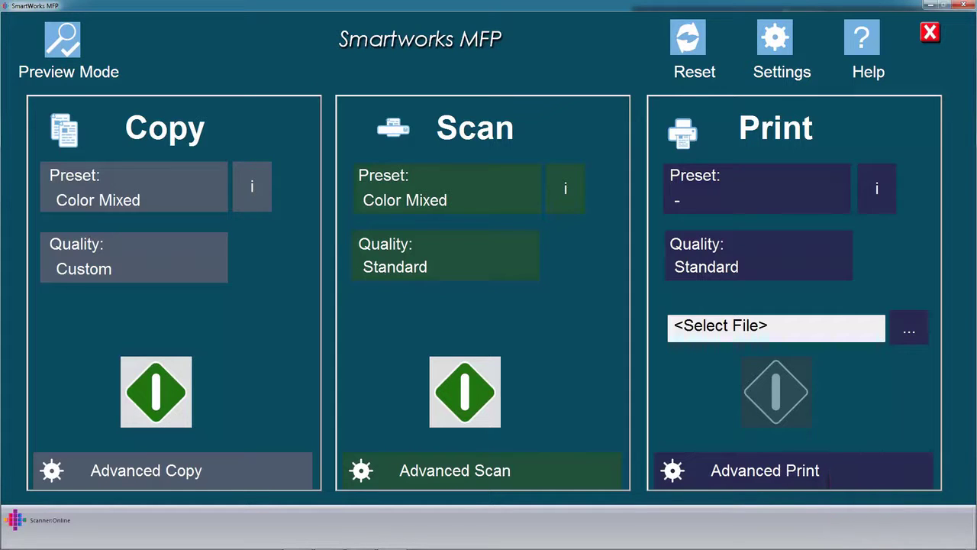
# Step: Go to the Advanced Print page from the Print panel
pyautogui.click(765, 471)
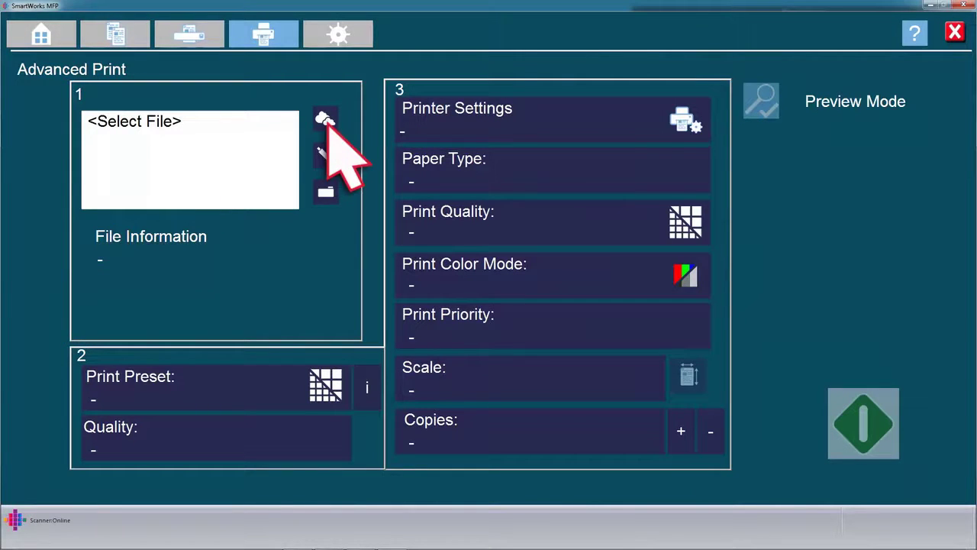
# Step: Load a PDF for printing and save a Monochrome print preset named 'BW Smartworks'
pyautogui.click(326, 192)
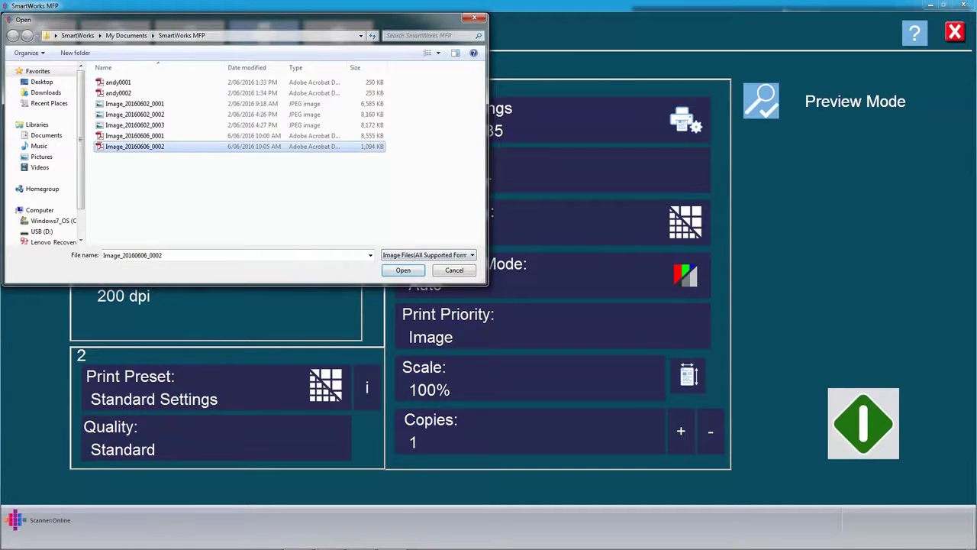
pyautogui.click(404, 270)
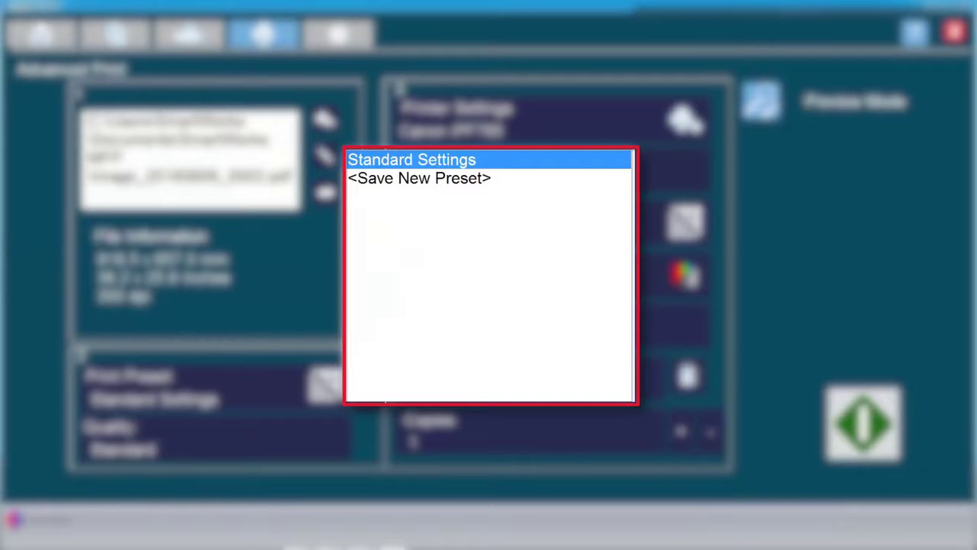
pyautogui.click(443, 183)
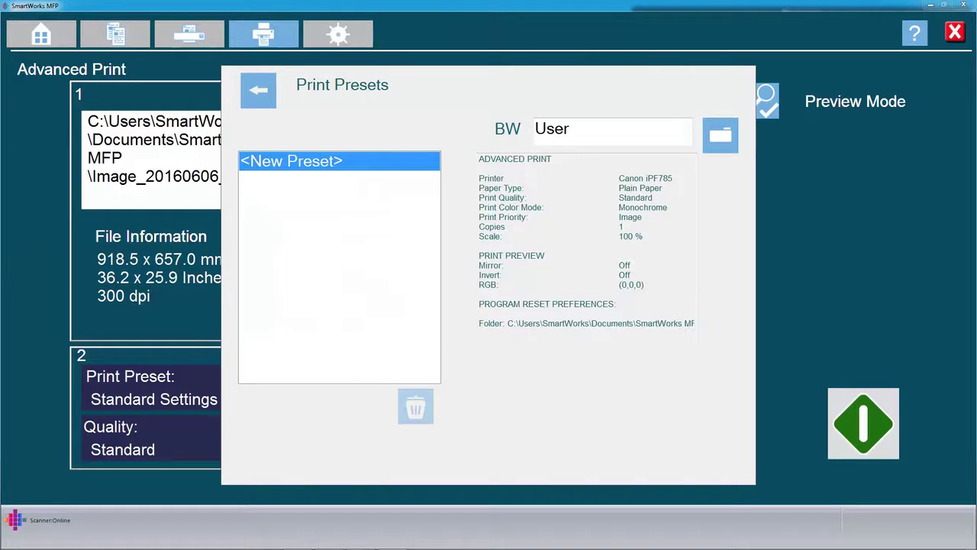
pyautogui.write('Sm')
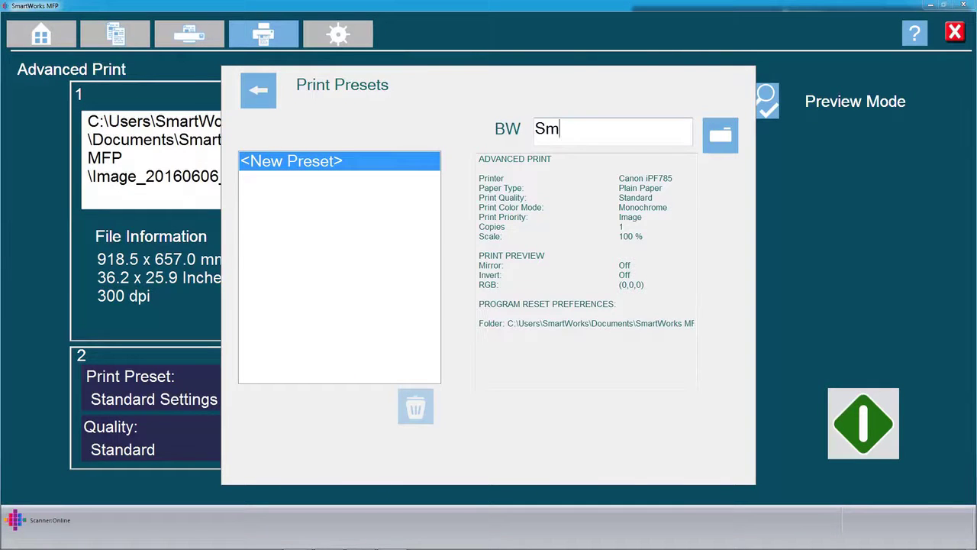
pyautogui.write('artw')
pyautogui.write('orks')
pyautogui.press('Return')
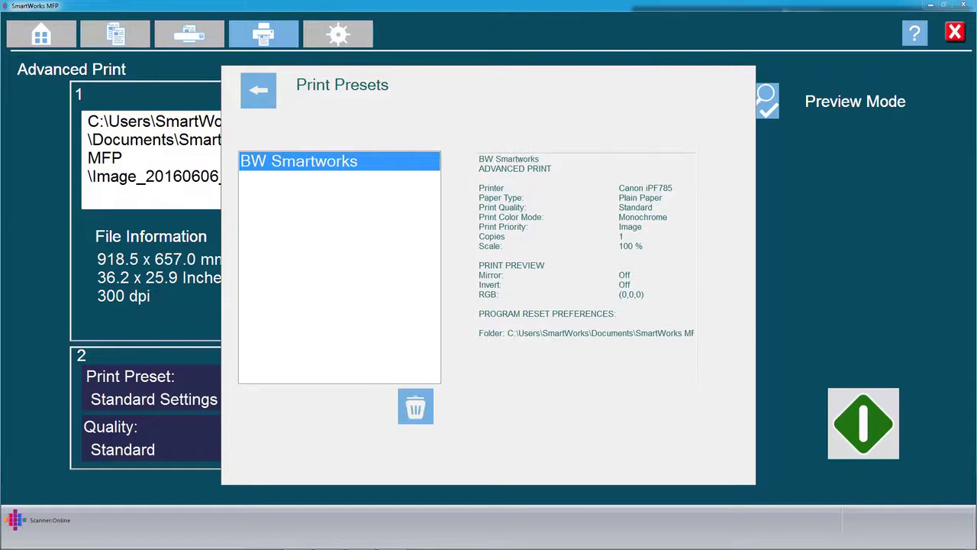
# Step: Switch print colour mode to Color, review the Canon printer properties, and print the PDF
pyautogui.click(505, 239)
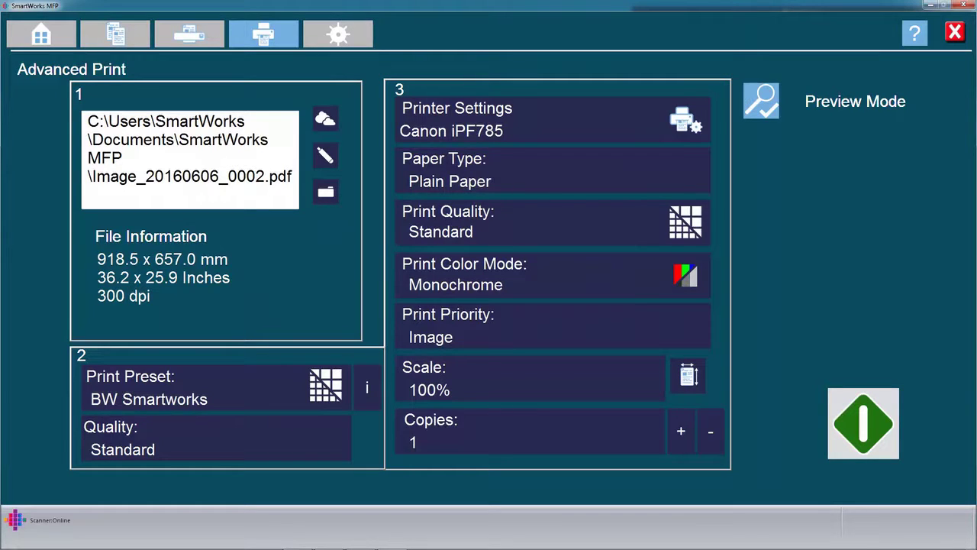
pyautogui.click(544, 149)
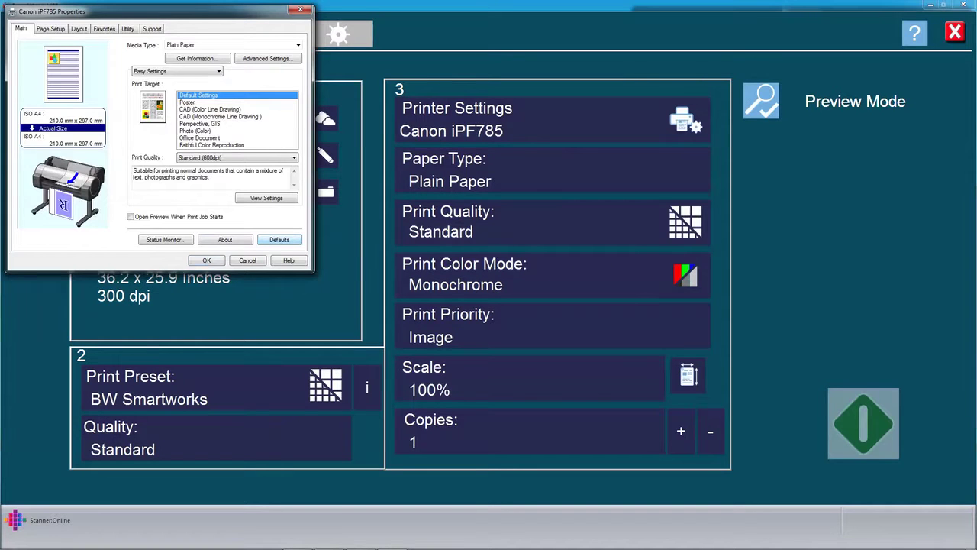
pyautogui.press('Return')
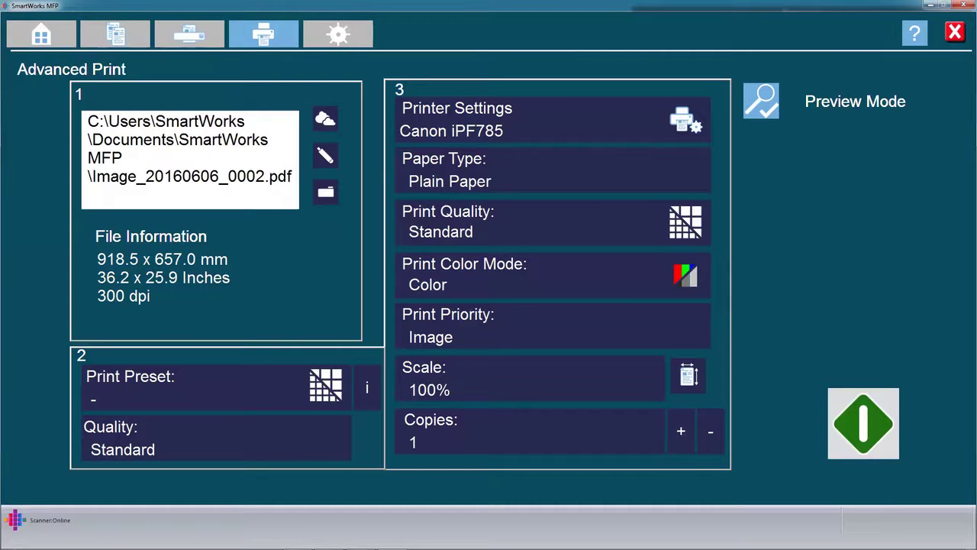
pyautogui.click(890, 439)
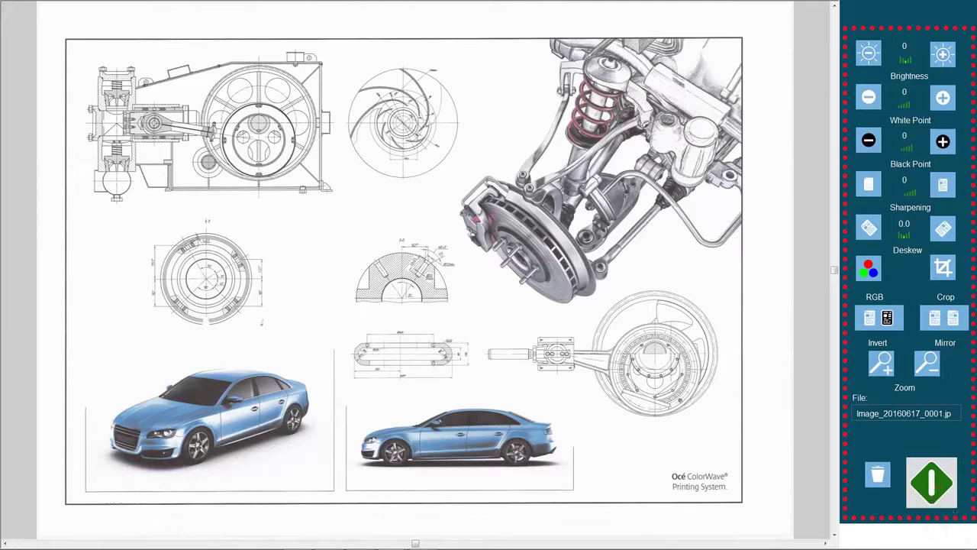
# Step: Save the colour scan preview, switch the scan preset to BW, and start a new scan
pyautogui.click(932, 482)
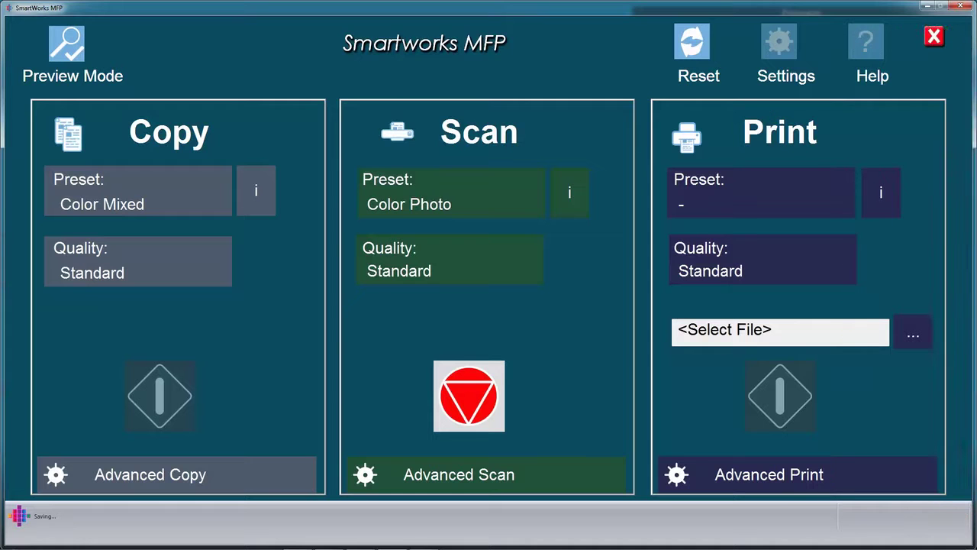
pyautogui.click(462, 212)
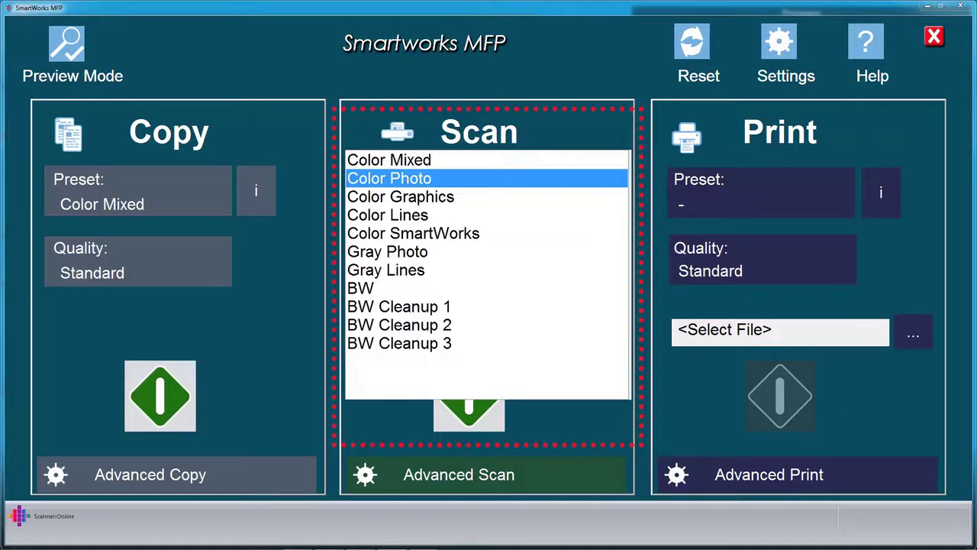
pyautogui.click(360, 288)
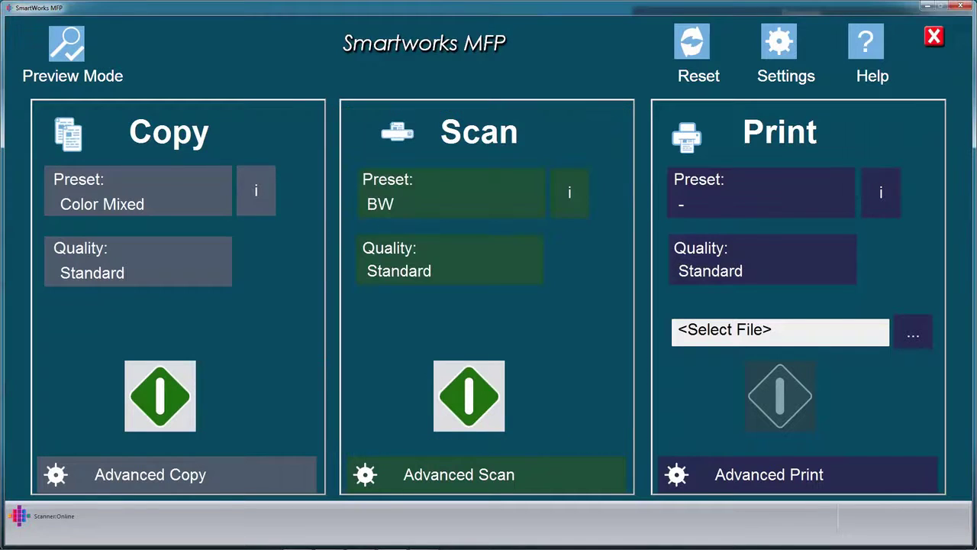
pyautogui.click(469, 395)
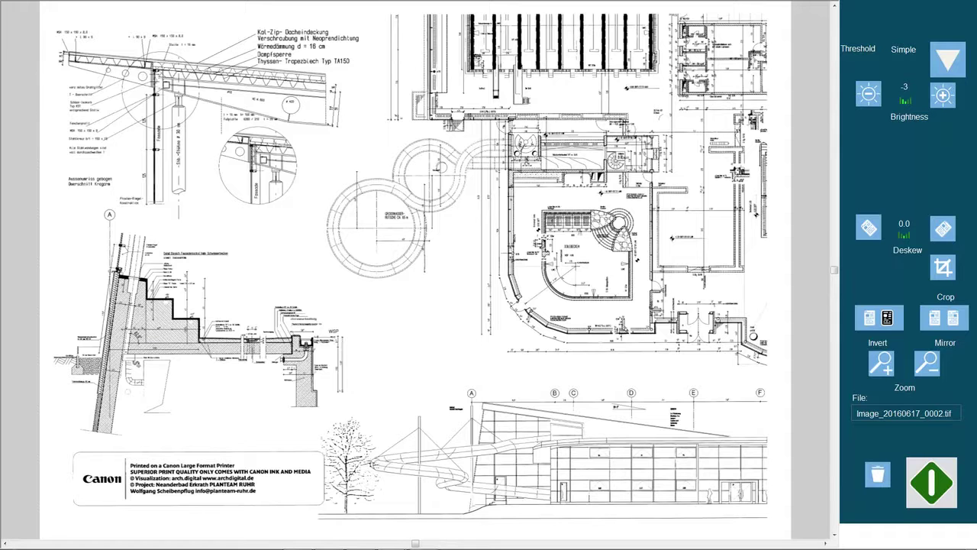